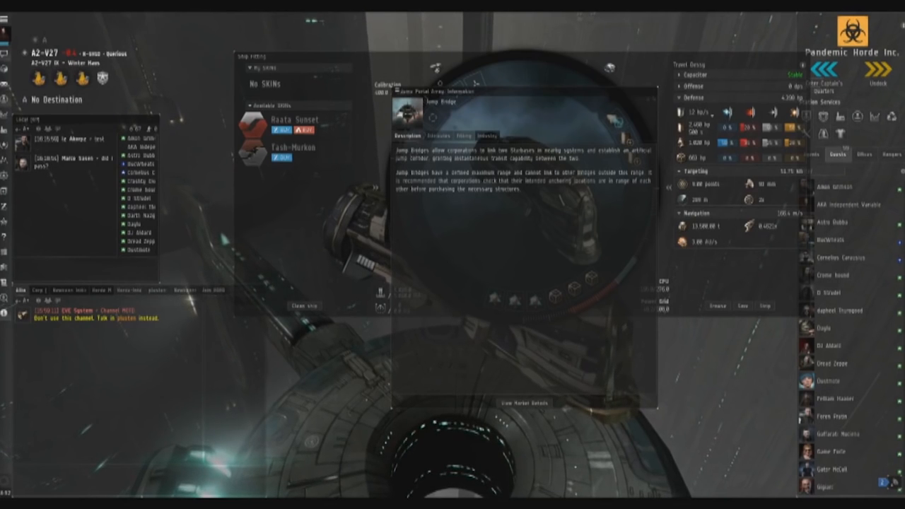
Step: Show the Jump Bridge's attribute figures, including its 5 ly maximum jump range
{"action": "left_click", "coordinate": [438, 135]}
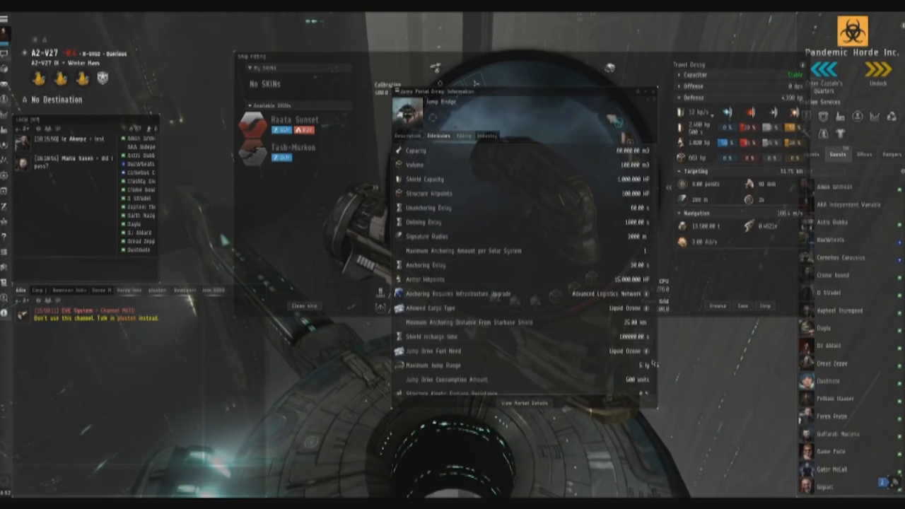
{"action": "scroll", "coordinate": [635, 343], "scroll_direction": "down", "scroll_amount": 1}
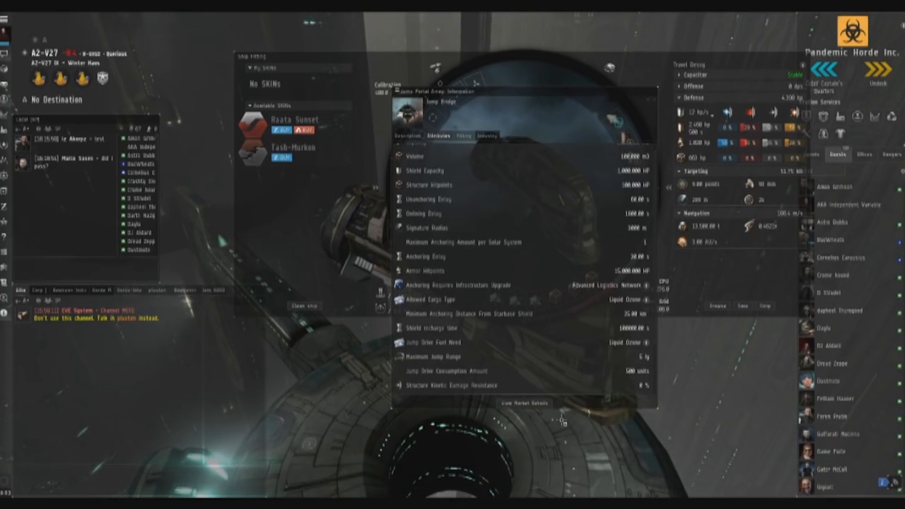
Step: Return to the Jump Bridge's description of linking two starbases in nearby systems
{"action": "left_click", "coordinate": [407, 136]}
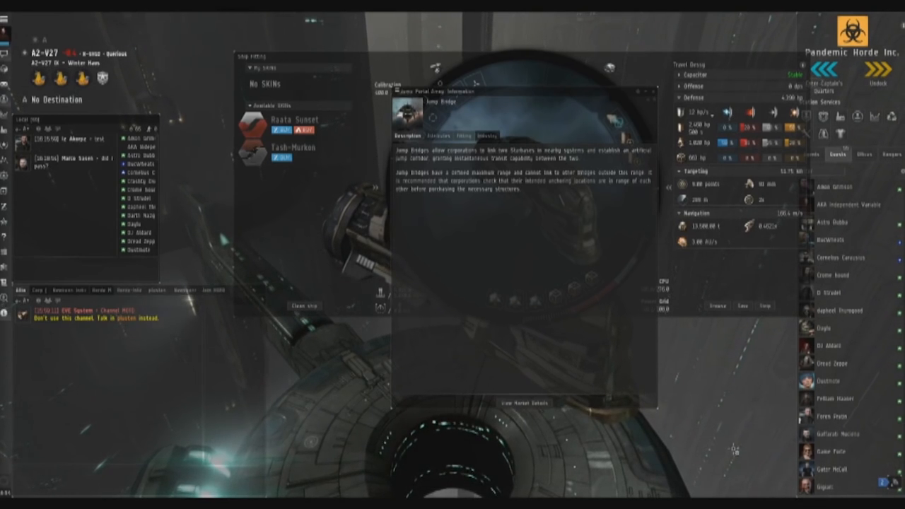
Step: Review the Jump Bridge's attributes again, then close its info so the ship fitting shows
{"action": "left_click", "coordinate": [438, 136]}
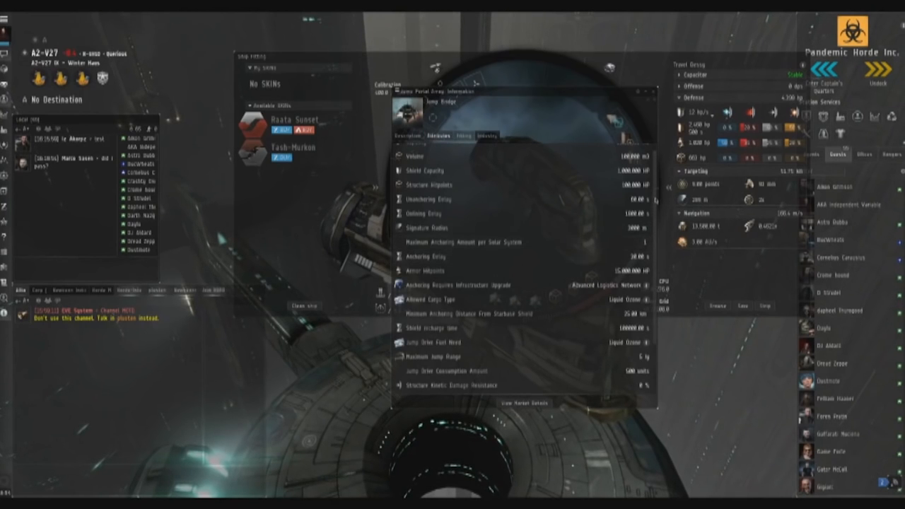
{"action": "scroll", "coordinate": [523, 268], "scroll_direction": "down", "scroll_amount": 1}
{"action": "scroll", "coordinate": [524, 268], "scroll_direction": "down", "scroll_amount": 3}
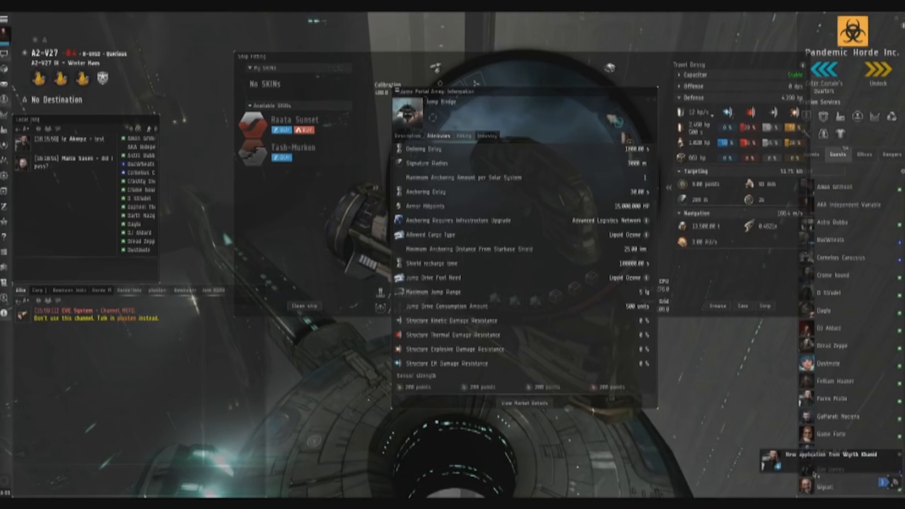
{"action": "key", "text": "ctrl+w"}
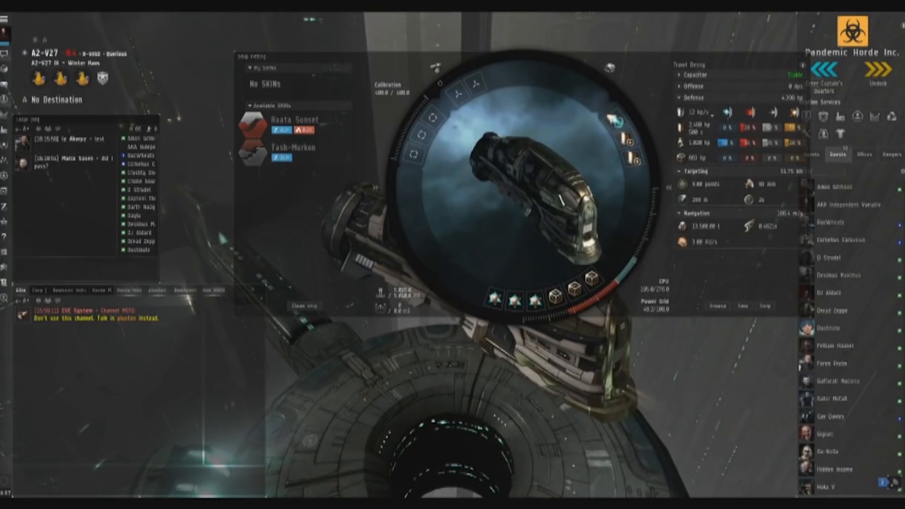
Step: Move the Ship Fitting window slightly left and down
{"action": "left_click_drag", "start_coordinate": [495, 56], "coordinate": [454, 80]}
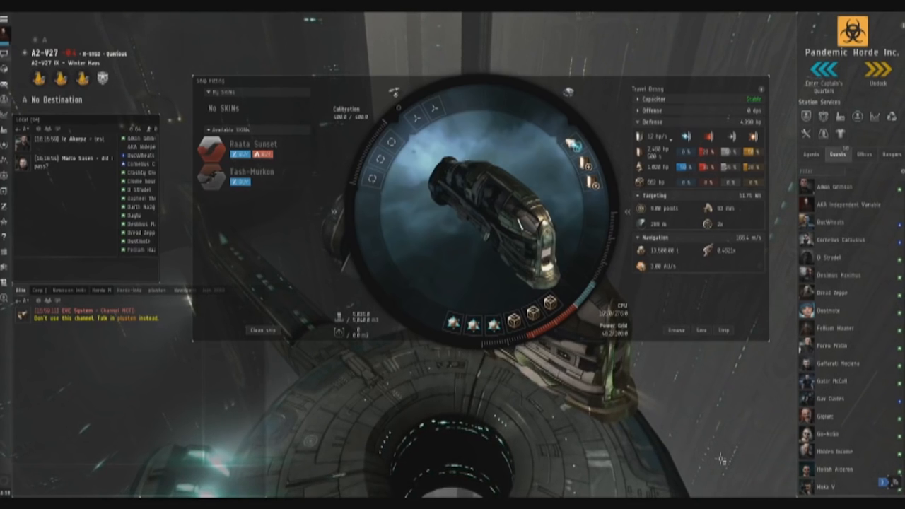
{"action": "right_click", "coordinate": [508, 201]}
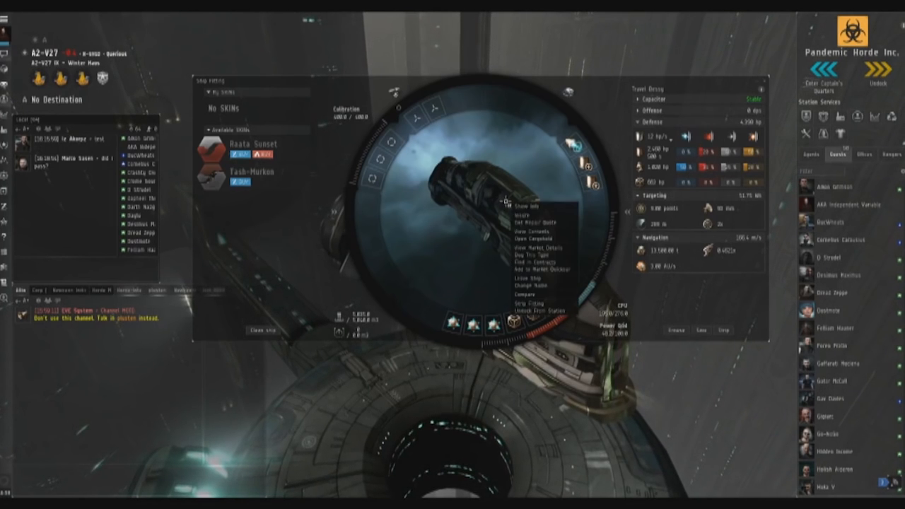
{"action": "left_click", "coordinate": [527, 207]}
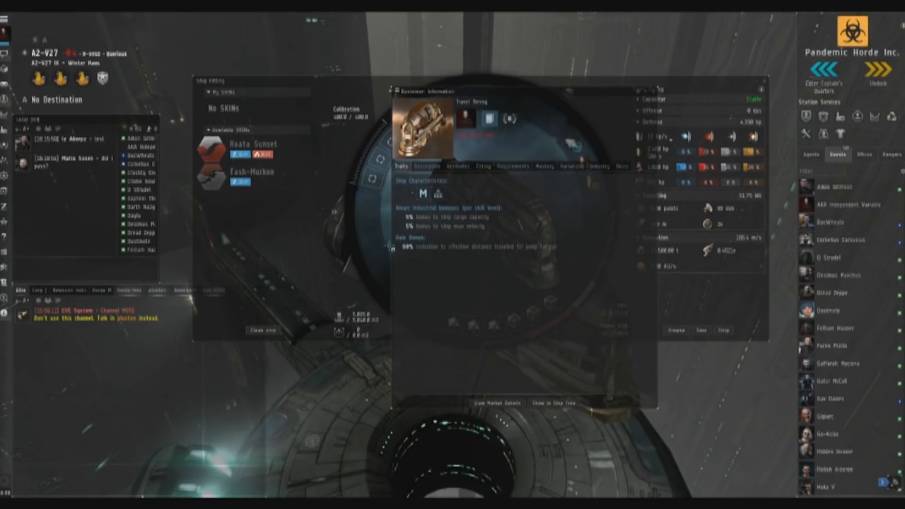
{"action": "left_click", "coordinate": [655, 90]}
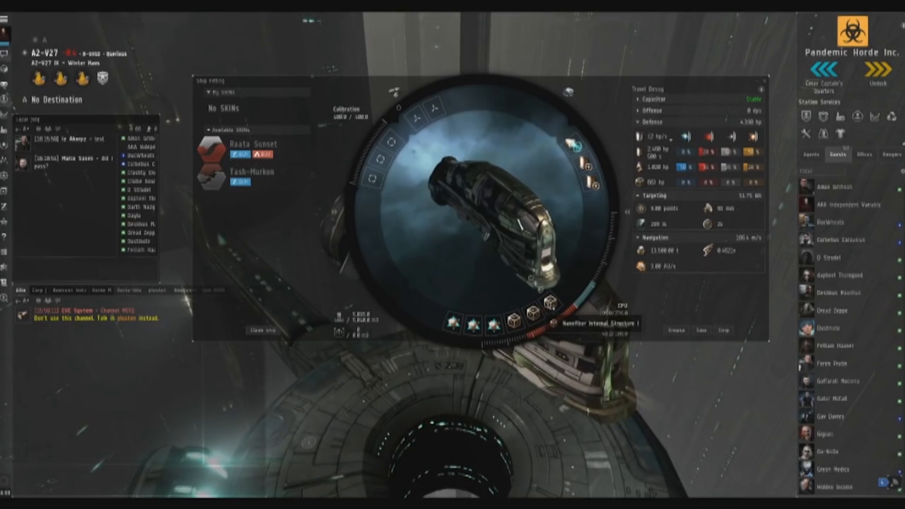
{"action": "right_click", "coordinate": [542, 320]}
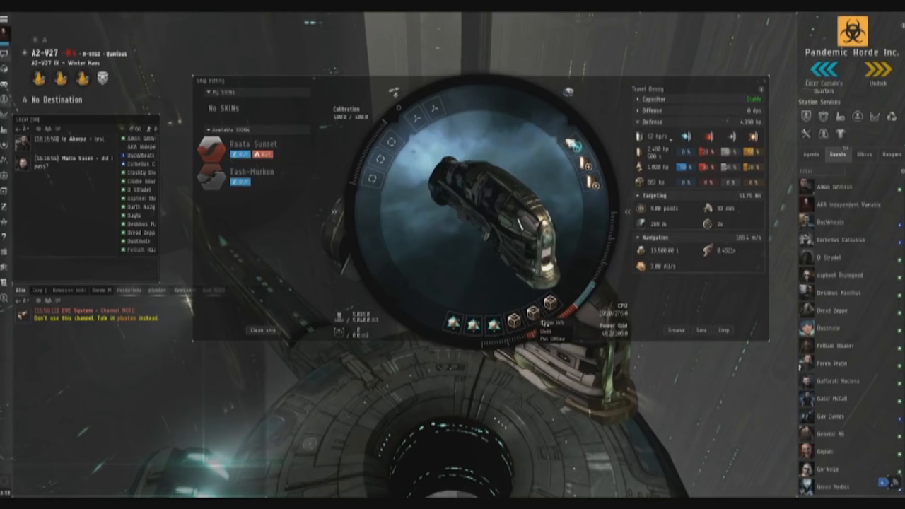
{"action": "left_click", "coordinate": [566, 330]}
{"action": "left_click", "coordinate": [430, 138]}
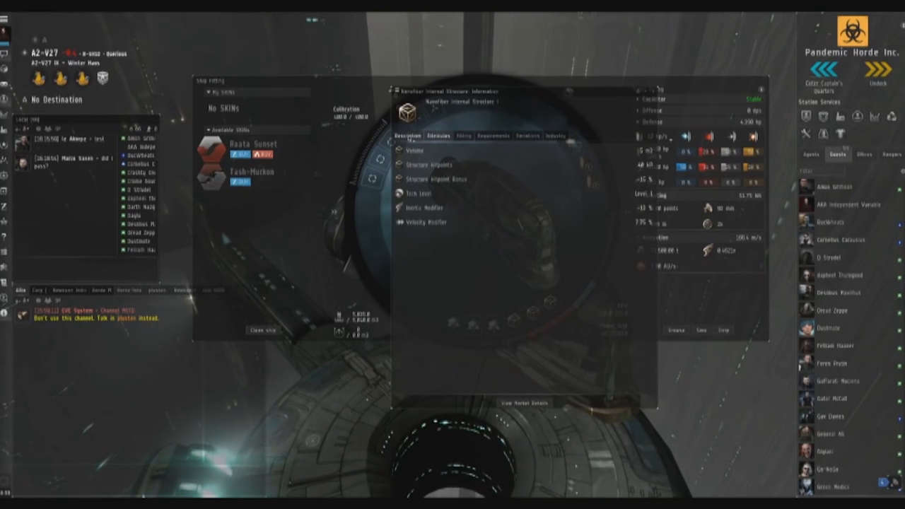
{"action": "left_click", "coordinate": [654, 92]}
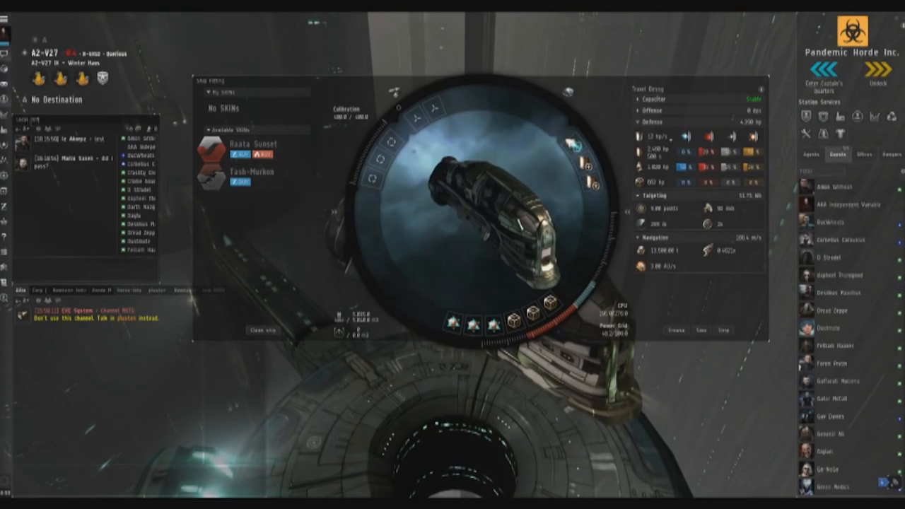
{"action": "left_click", "coordinate": [761, 79]}
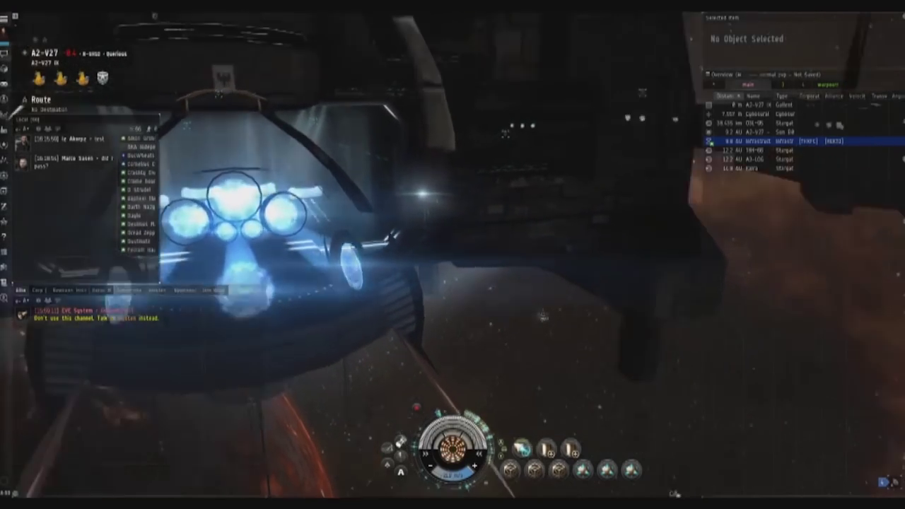
Step: Orbit around the undocked ship in A2-V27 and bring up the in-space saved locations
{"action": "left_click_drag", "start_coordinate": [463, 236], "coordinate": [544, 312]}
{"action": "scroll", "coordinate": [545, 311], "scroll_direction": "down", "scroll_amount": 5}
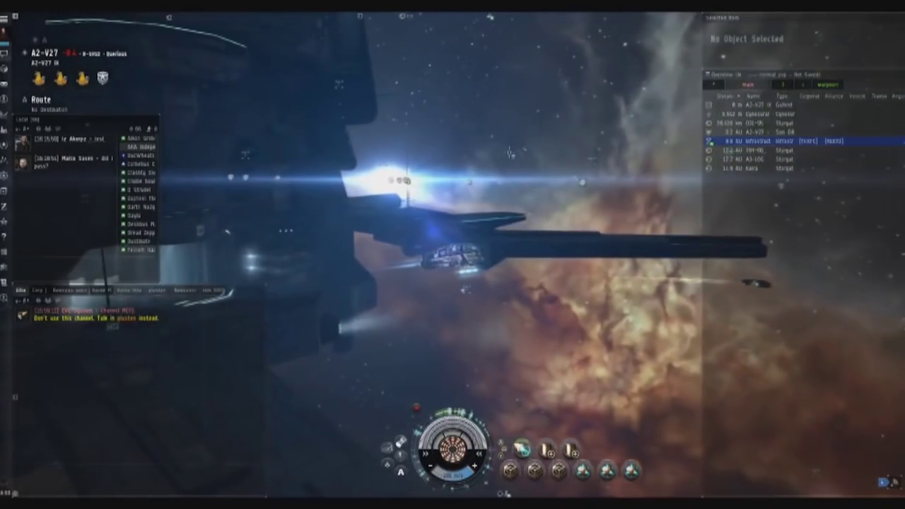
{"action": "right_click", "coordinate": [514, 152]}
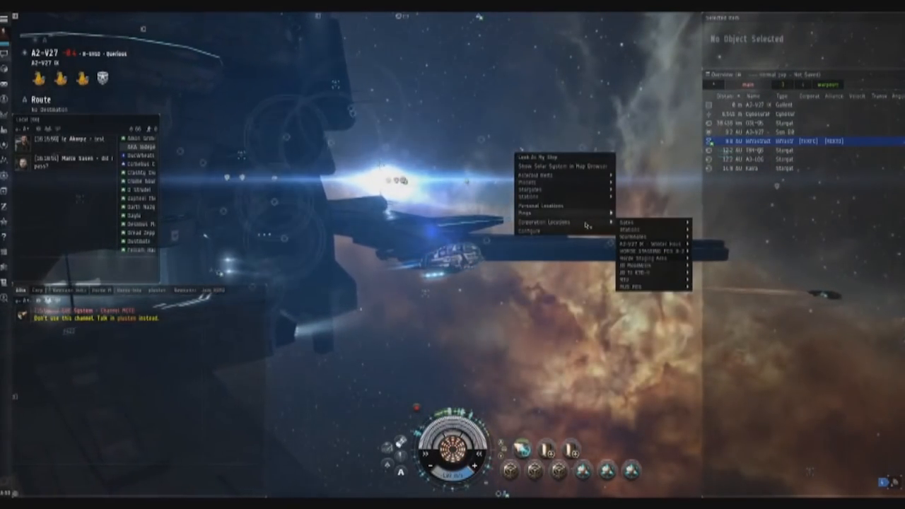
{"action": "mouse_move", "coordinate": [544, 222]}
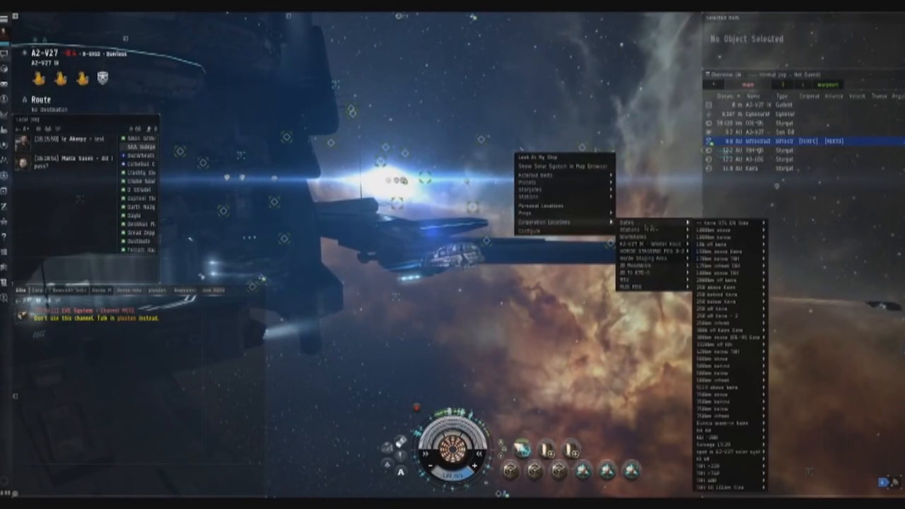
{"action": "mouse_move", "coordinate": [645, 272]}
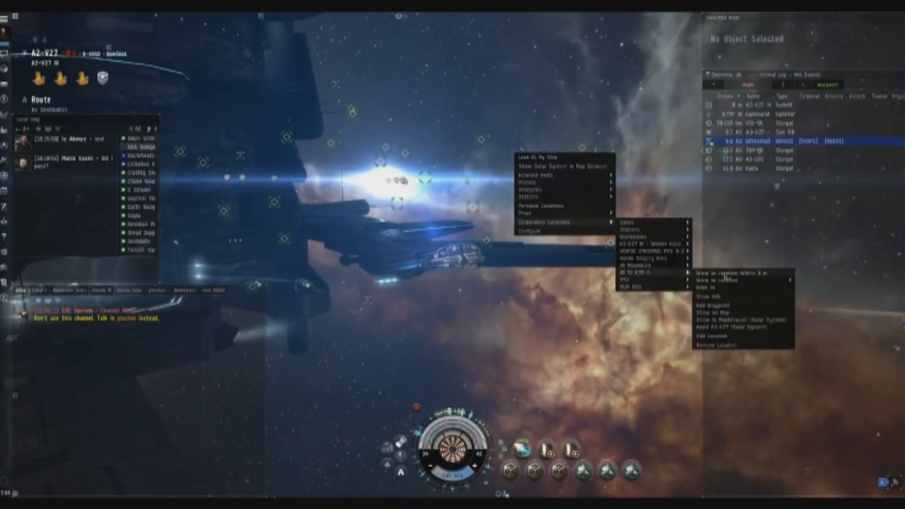
Step: Warp to the corporation's JB to K7D-II bookmark within 0 m
{"action": "left_click", "coordinate": [723, 280]}
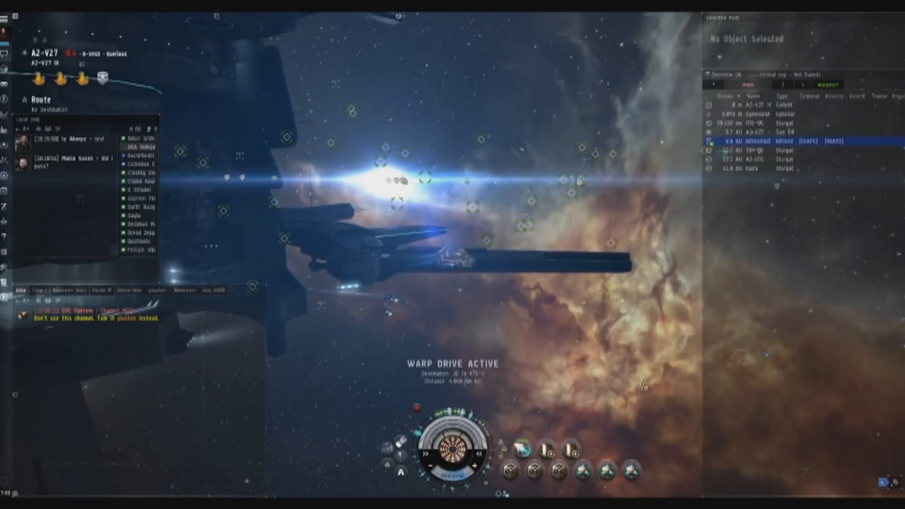
{"action": "right_click", "coordinate": [548, 103]}
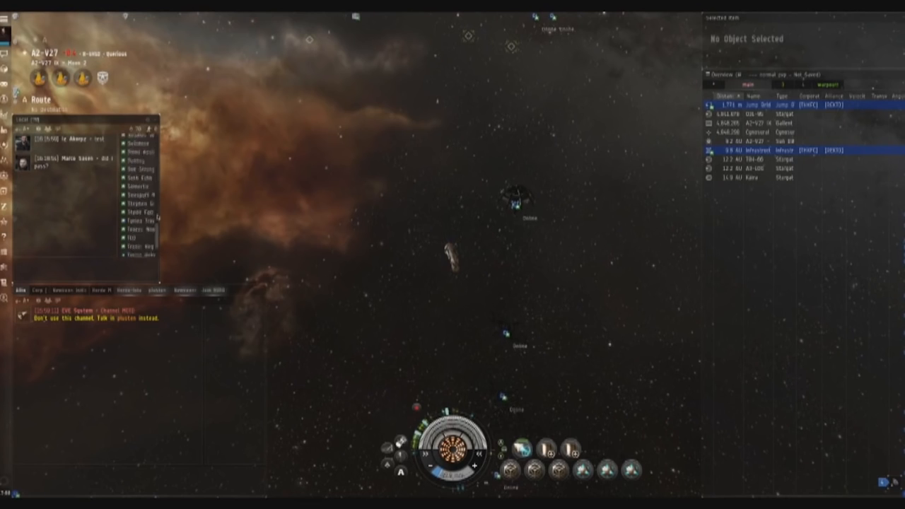
Step: Locate the jump bridge beside the ship and jump through it from A2-V27 into K7D-II
{"action": "left_click_drag", "start_coordinate": [504, 115], "coordinate": [542, 114]}
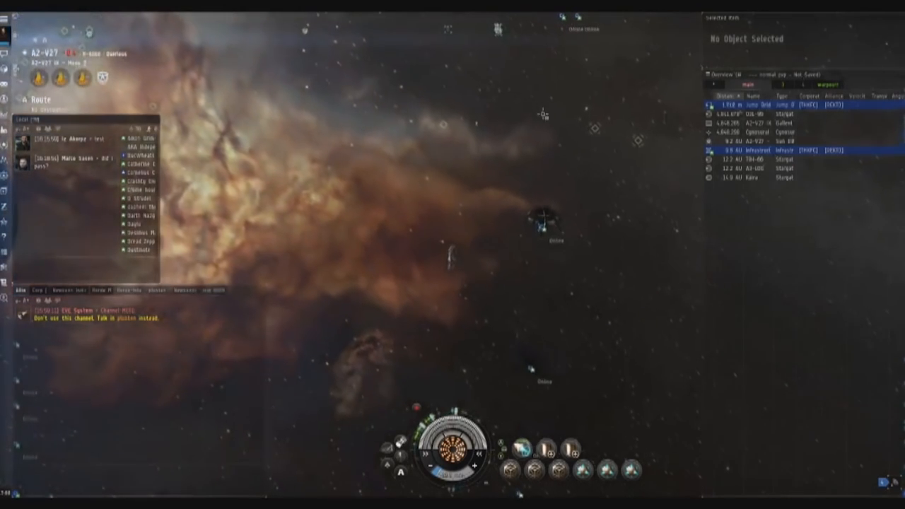
{"action": "left_click_drag", "start_coordinate": [547, 186], "coordinate": [528, 161]}
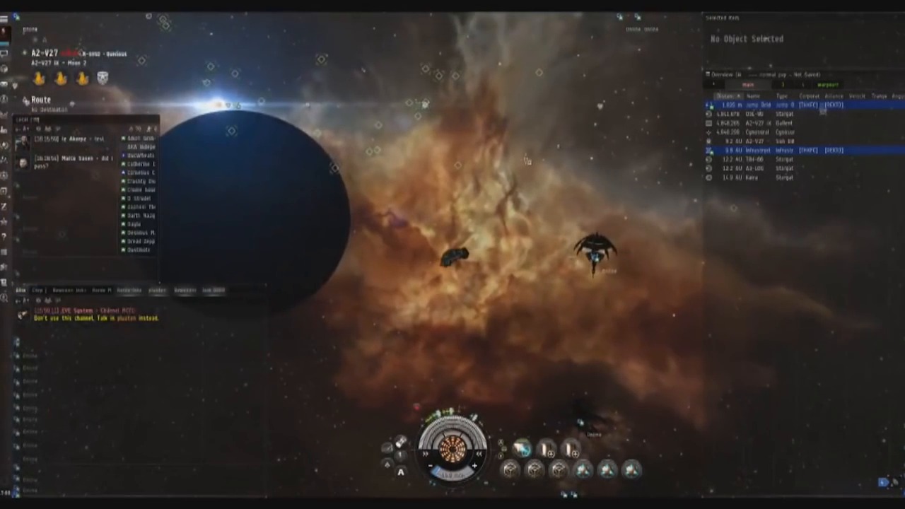
{"action": "mouse_move", "coordinate": [516, 160]}
{"action": "left_mouse_down"}
{"action": "mouse_move", "coordinate": [629, 140]}
{"action": "mouse_move", "coordinate": [516, 131]}
{"action": "mouse_move", "coordinate": [474, 138]}
{"action": "left_mouse_up"}
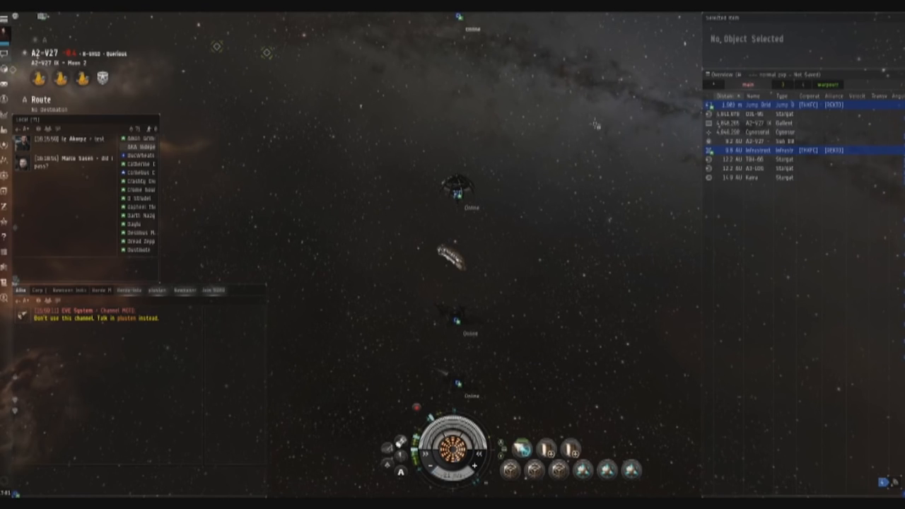
{"action": "mouse_move", "coordinate": [596, 125]}
{"action": "left_mouse_down"}
{"action": "mouse_move", "coordinate": [557, 141]}
{"action": "mouse_move", "coordinate": [558, 206]}
{"action": "left_mouse_up"}
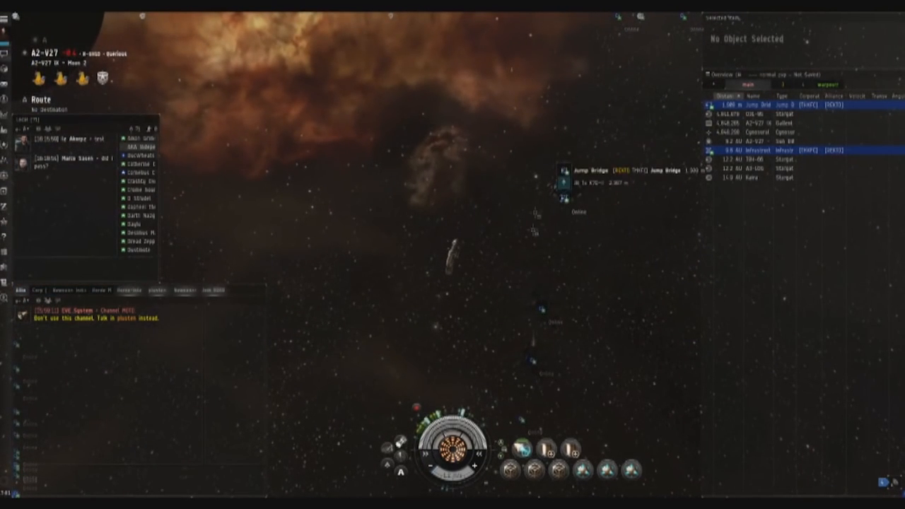
{"action": "left_click_drag", "start_coordinate": [594, 294], "coordinate": [581, 253]}
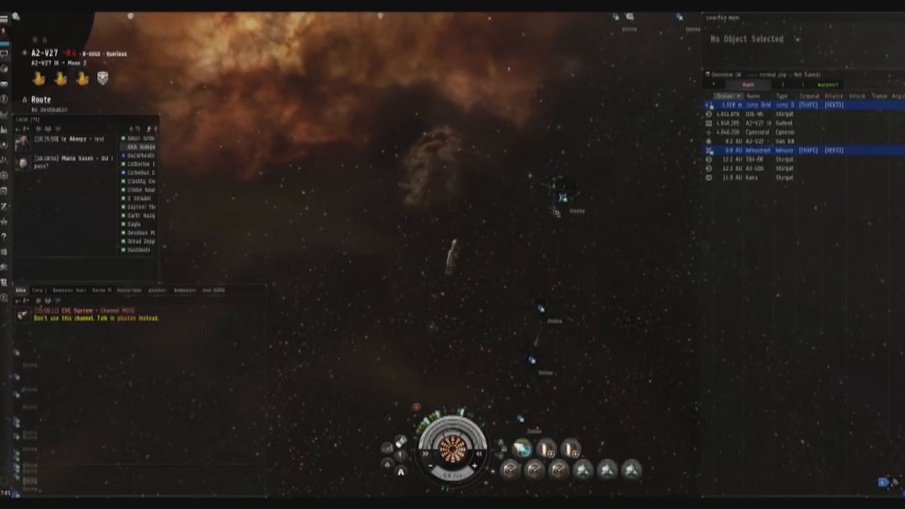
{"action": "right_click", "coordinate": [563, 200]}
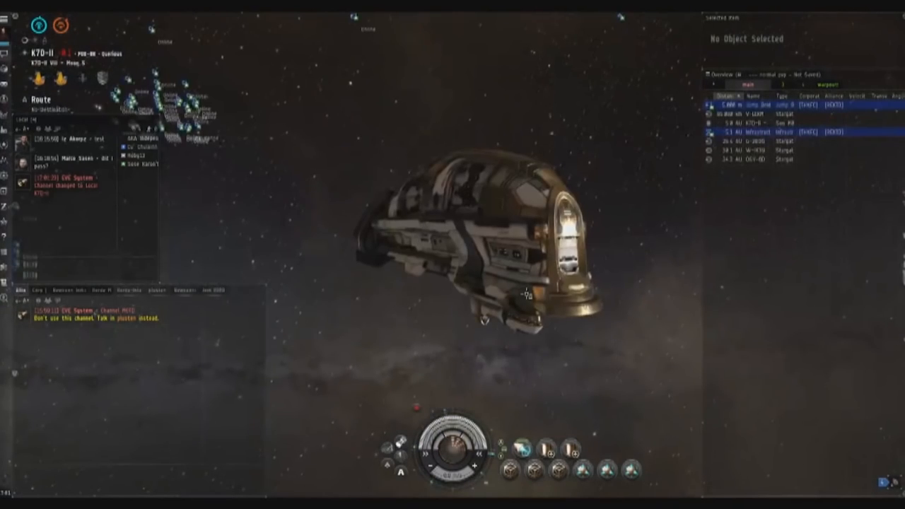
{"action": "scroll", "coordinate": [536, 161], "scroll_direction": "down", "scroll_amount": 5}
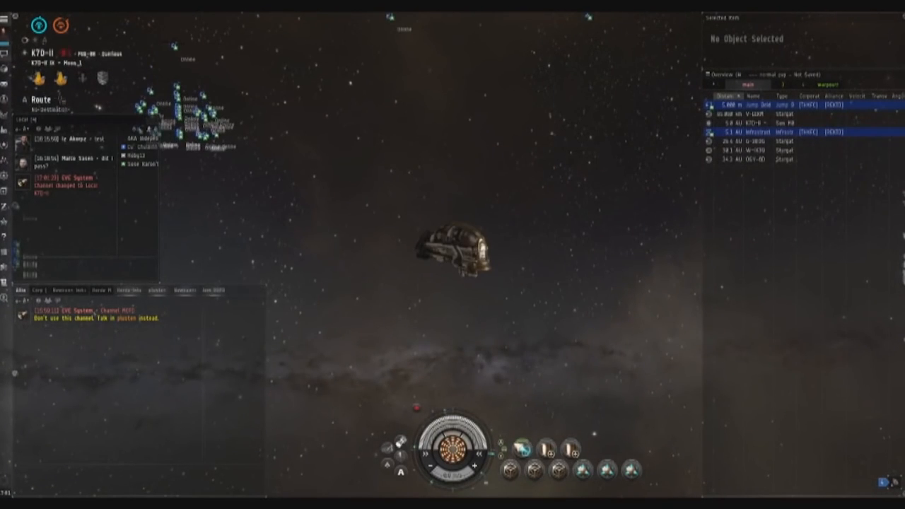
Step: Warp within 0 m to the saved location of the next jump bridge across K7D-II
{"action": "mouse_move", "coordinate": [453, 248]}
{"action": "left_mouse_down"}
{"action": "mouse_move", "coordinate": [521, 210]}
{"action": "mouse_move", "coordinate": [460, 134]}
{"action": "left_mouse_up"}
{"action": "scroll", "coordinate": [521, 210], "scroll_direction": "down", "scroll_amount": 5}
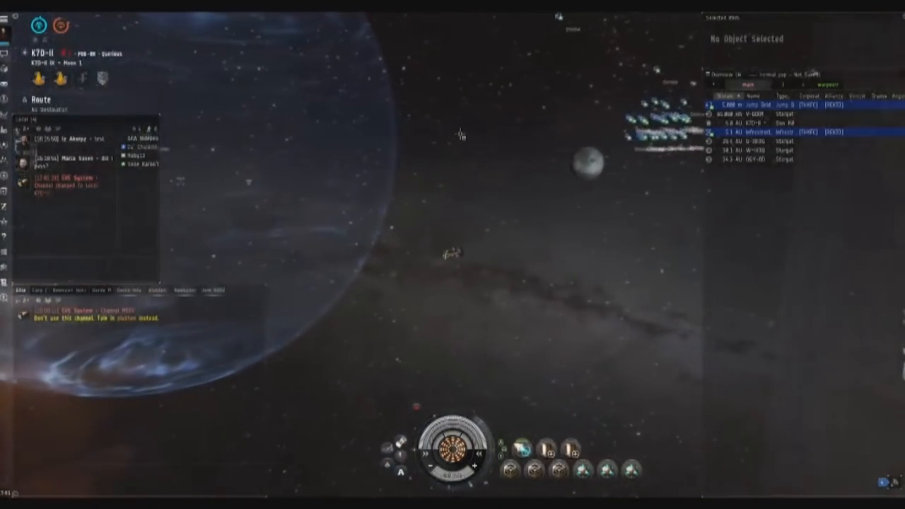
{"action": "right_click", "coordinate": [464, 135]}
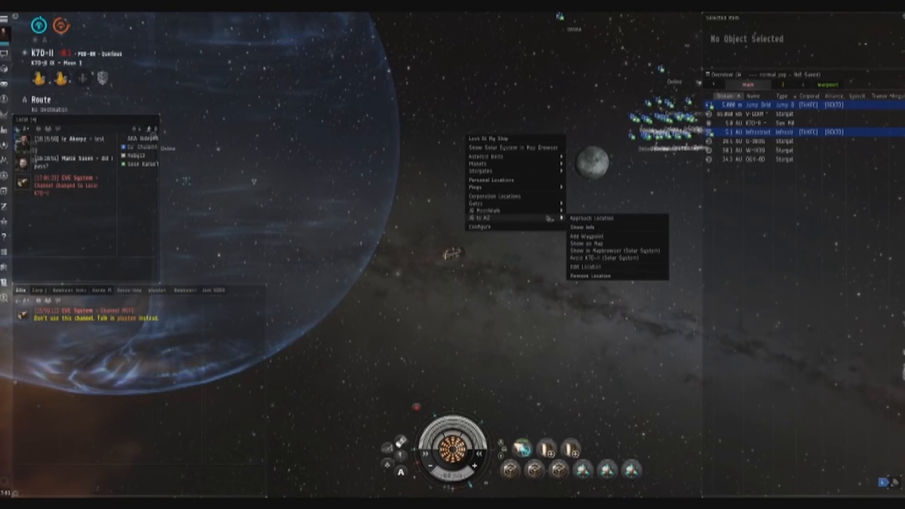
{"action": "mouse_move", "coordinate": [495, 210]}
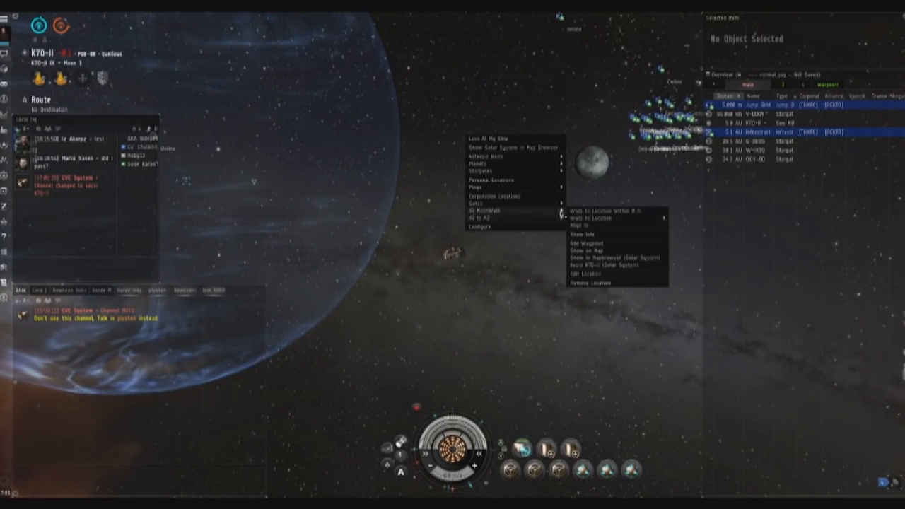
{"action": "left_click", "coordinate": [602, 212]}
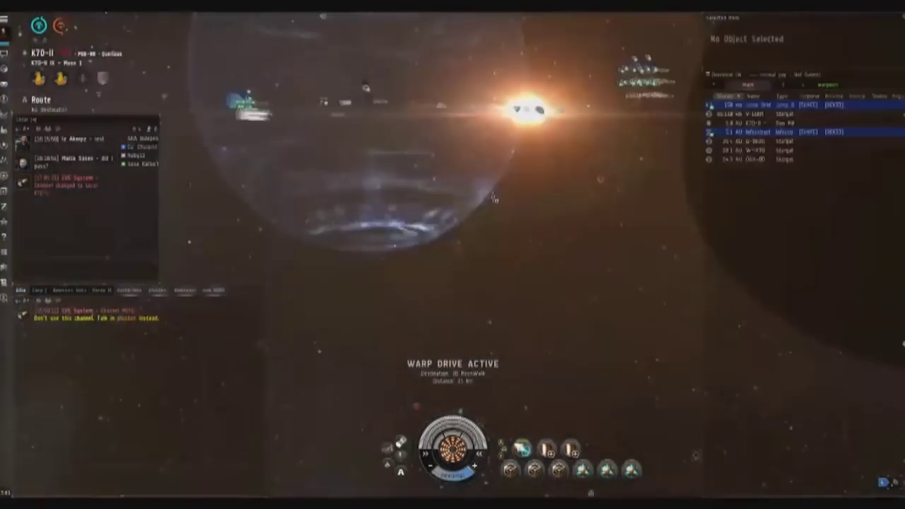
{"action": "left_click_drag", "start_coordinate": [494, 199], "coordinate": [438, 203]}
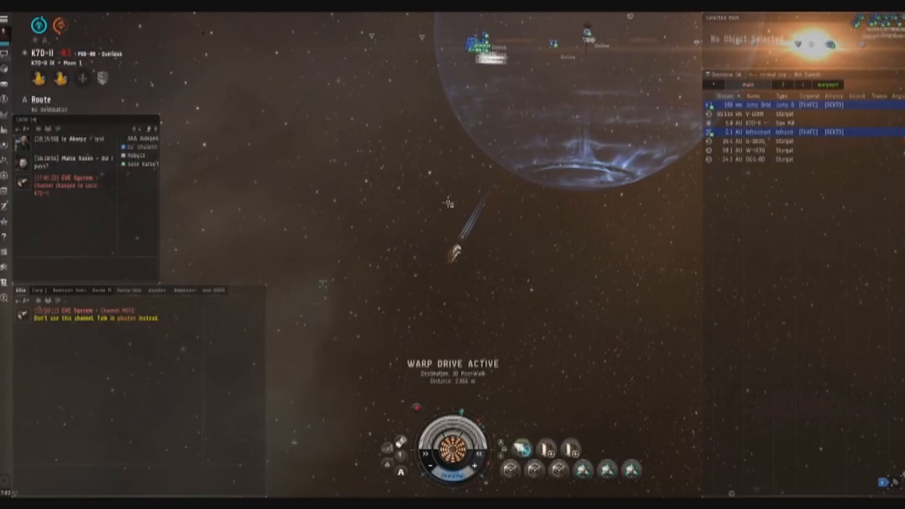
{"action": "mouse_move", "coordinate": [439, 204]}
{"action": "left_mouse_down"}
{"action": "mouse_move", "coordinate": [421, 175]}
{"action": "mouse_move", "coordinate": [396, 176]}
{"action": "left_mouse_up"}
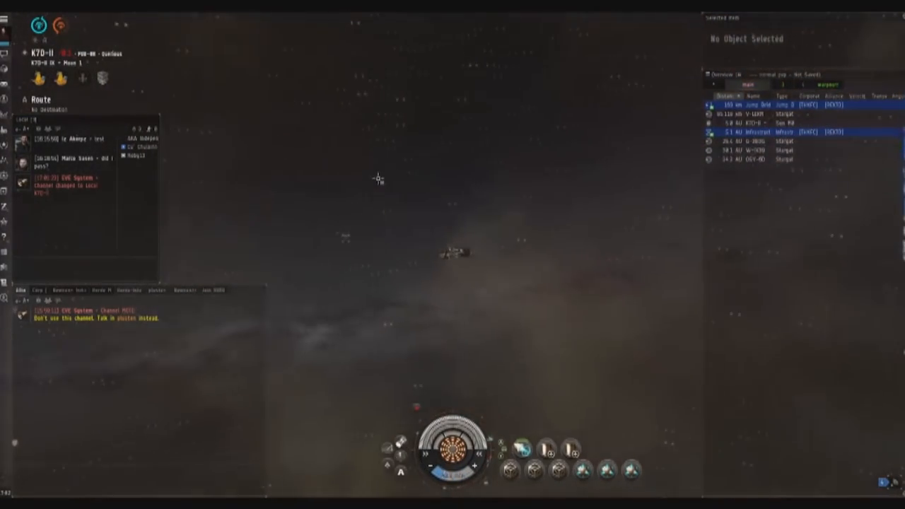
Step: Warp toward the saved OGY-8D stargate location in K7D-II
{"action": "right_click", "coordinate": [473, 149]}
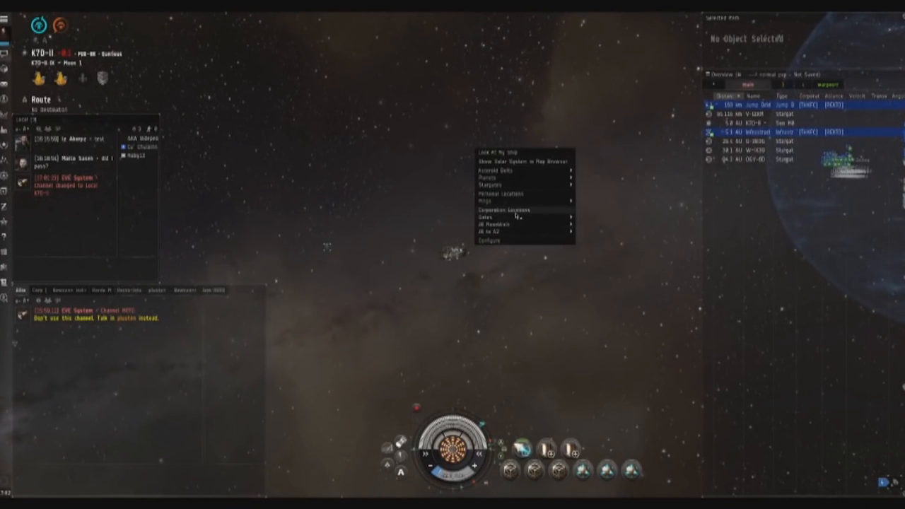
{"action": "mouse_move", "coordinate": [601, 225]}
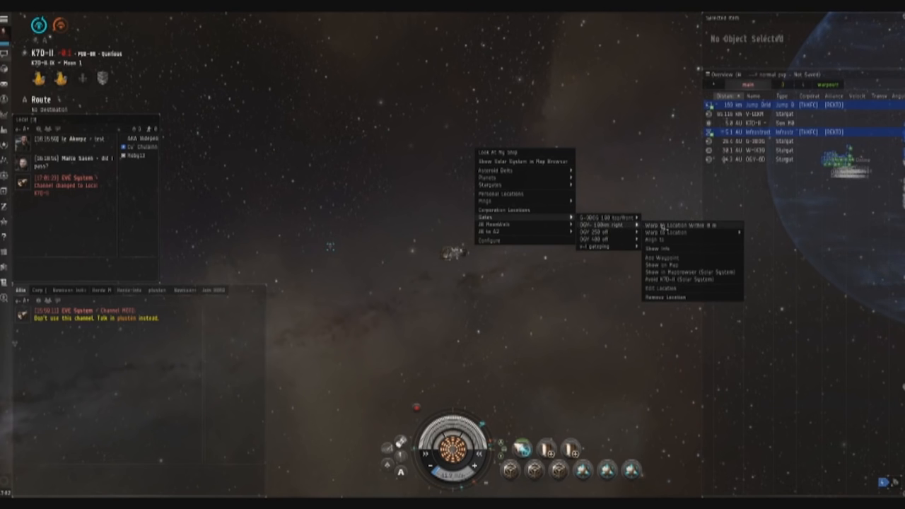
{"action": "left_click", "coordinate": [663, 226]}
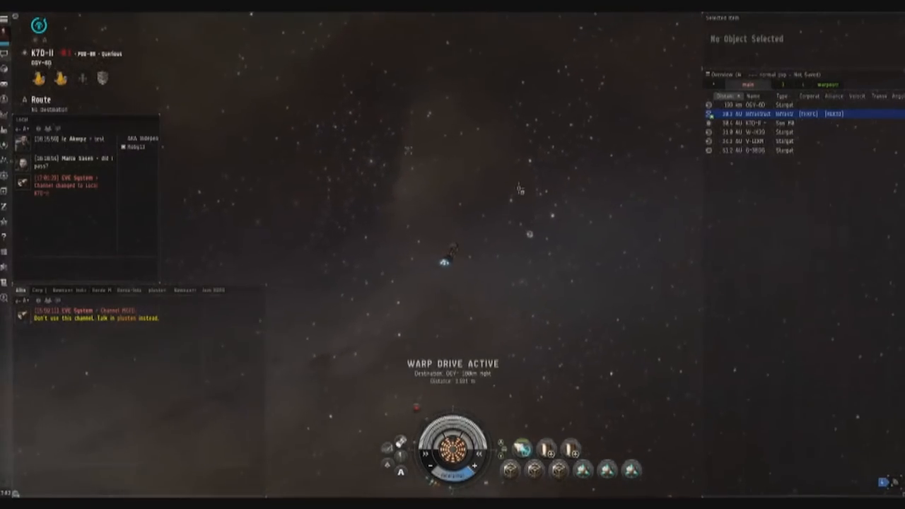
Step: Target the OGY-8D stargate, check Horde-Intel for hostiles, then jump through the gate
{"action": "left_click", "coordinate": [520, 241]}
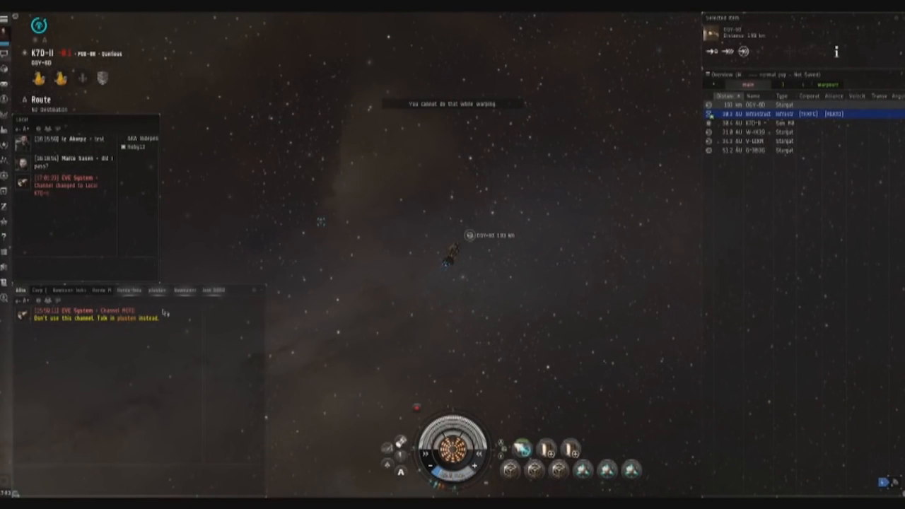
{"action": "left_click", "coordinate": [130, 291]}
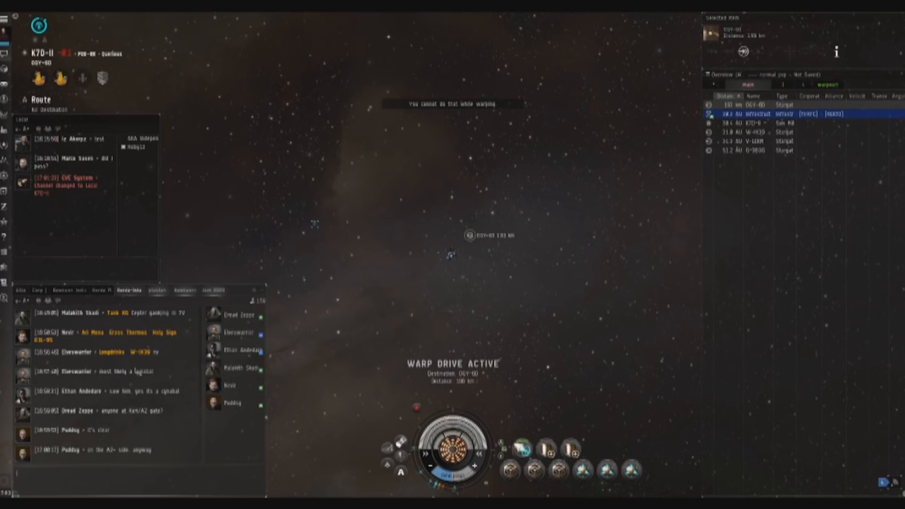
{"action": "scroll", "coordinate": [149, 440], "scroll_direction": "up", "scroll_amount": 3}
{"action": "scroll", "coordinate": [176, 449], "scroll_direction": "up", "scroll_amount": 3}
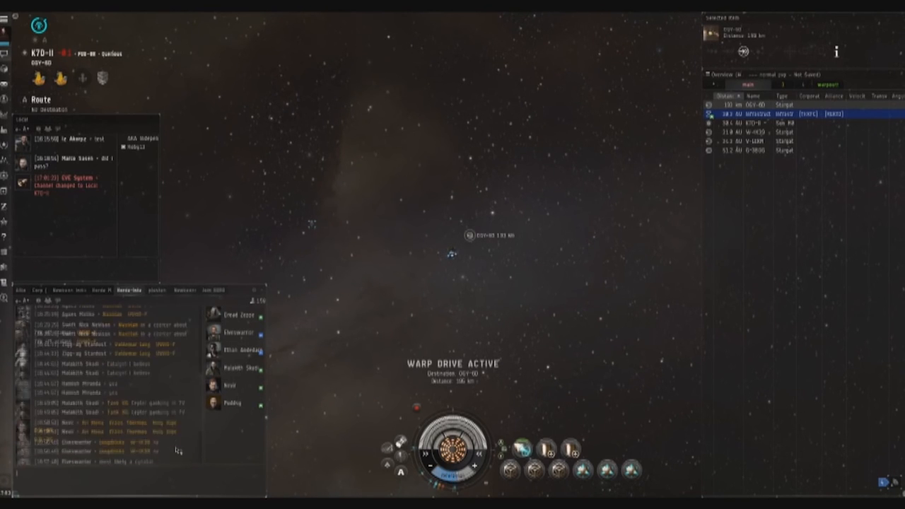
{"action": "scroll", "coordinate": [177, 449], "scroll_direction": "down", "scroll_amount": 3}
{"action": "scroll", "coordinate": [180, 438], "scroll_direction": "down", "scroll_amount": 3}
{"action": "scroll", "coordinate": [182, 428], "scroll_direction": "down", "scroll_amount": 3}
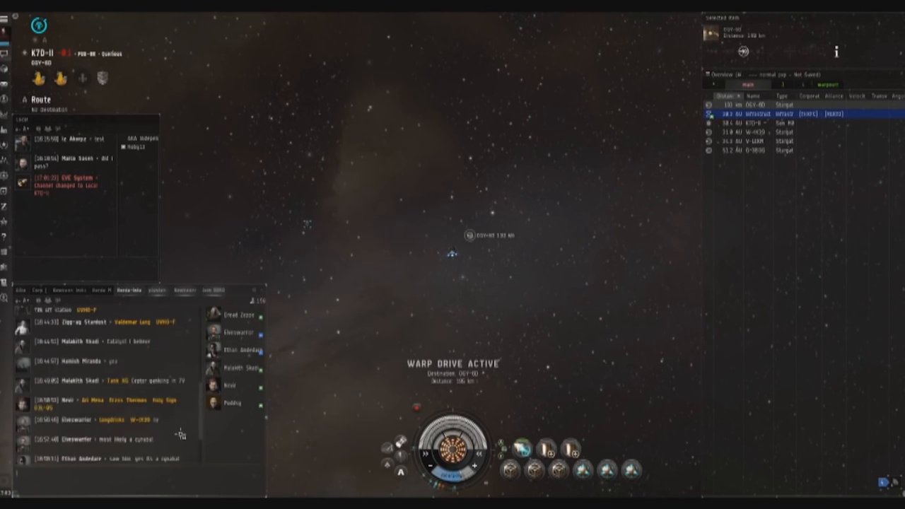
{"action": "scroll", "coordinate": [185, 417], "scroll_direction": "down", "scroll_amount": 3}
{"action": "left_click", "coordinate": [22, 290]}
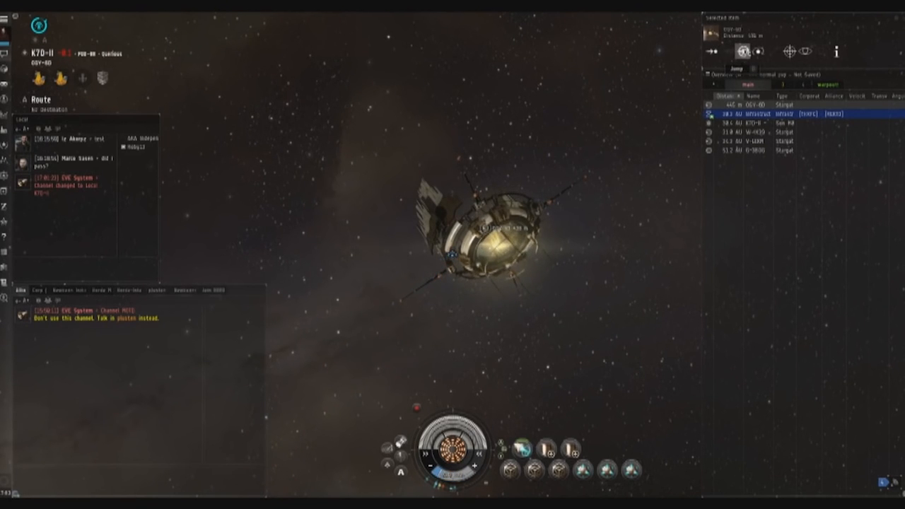
{"action": "left_click", "coordinate": [744, 51]}
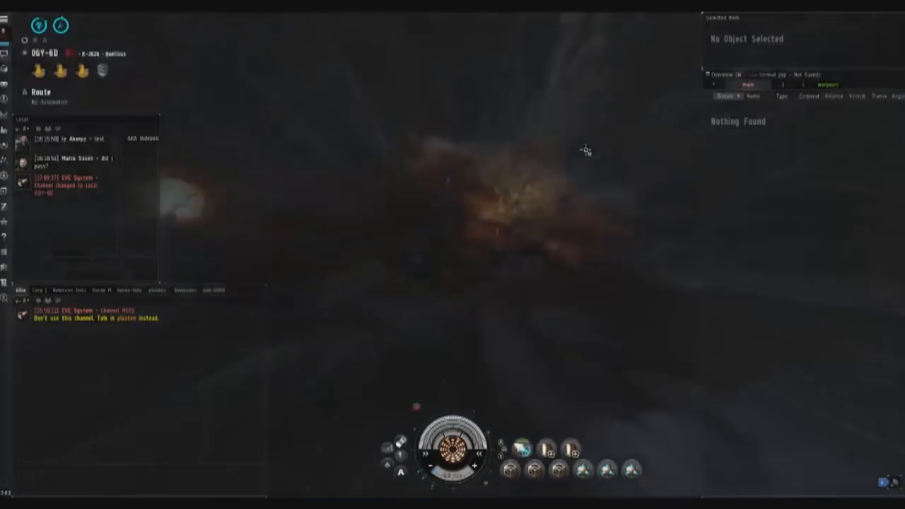
Step: Jump through the gate and warp to the planet VIII station in UVHO-F
{"action": "left_click_drag", "start_coordinate": [234, 172], "coordinate": [438, 148]}
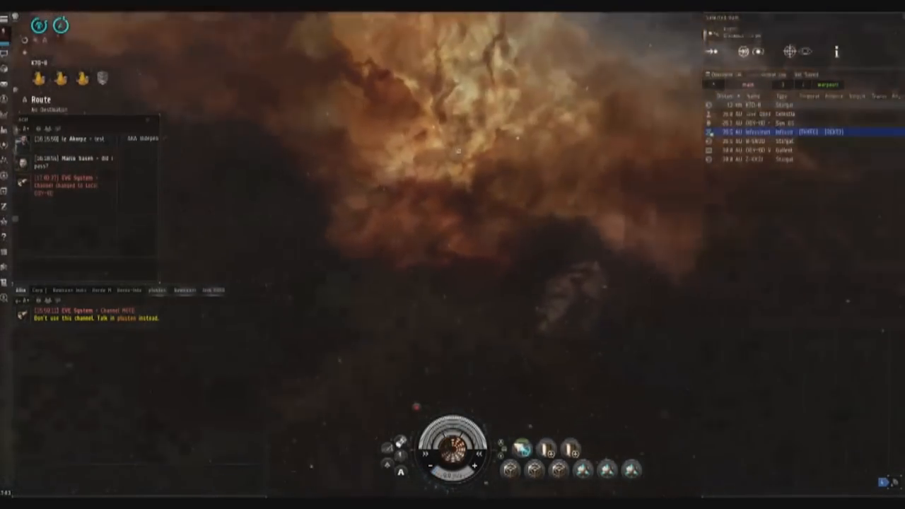
{"action": "right_click", "coordinate": [441, 147]}
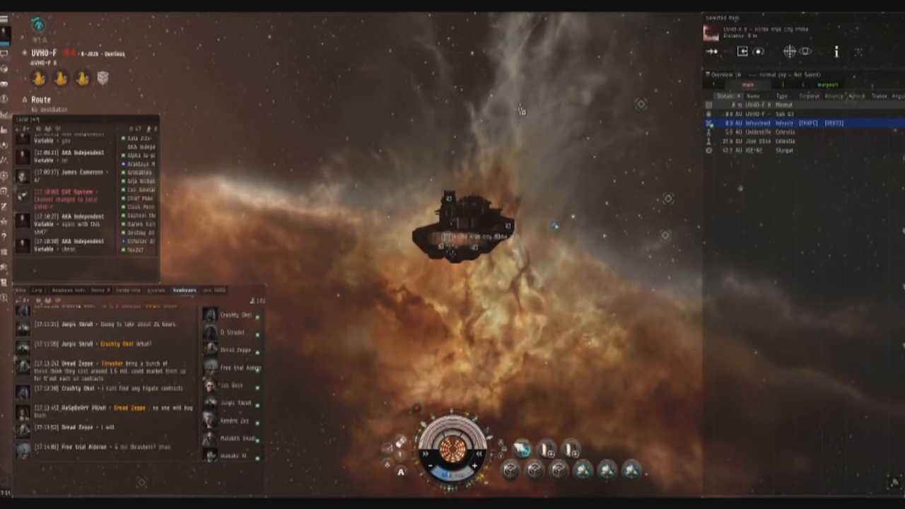
Step: Swing the view around the Horde station while the ship is towed into the hangar
{"action": "left_click_drag", "start_coordinate": [522, 111], "coordinate": [602, 25]}
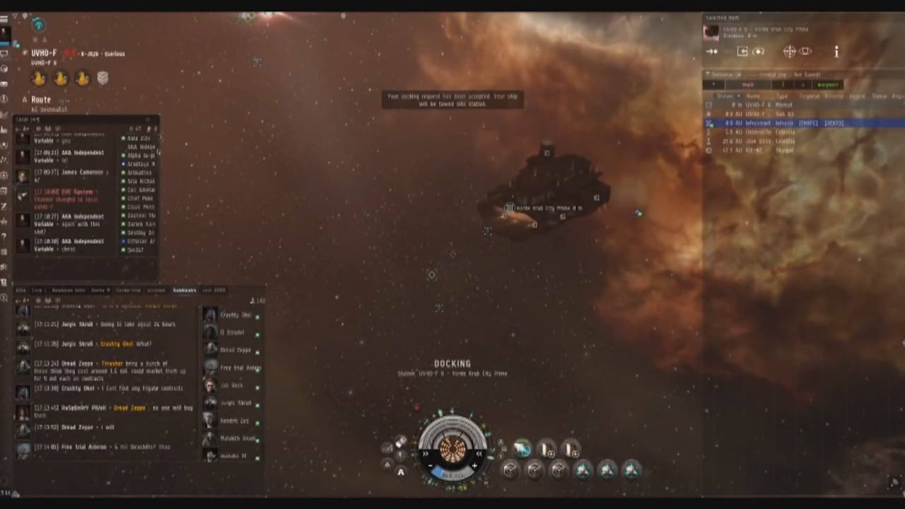
{"action": "scroll", "coordinate": [153, 154], "scroll_direction": "down", "scroll_amount": 5}
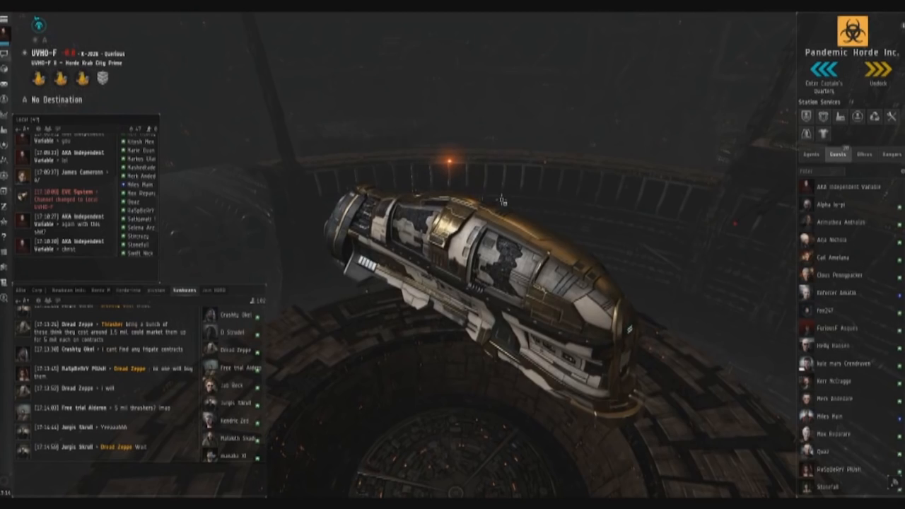
{"action": "left_click_drag", "start_coordinate": [663, 235], "coordinate": [637, 224]}
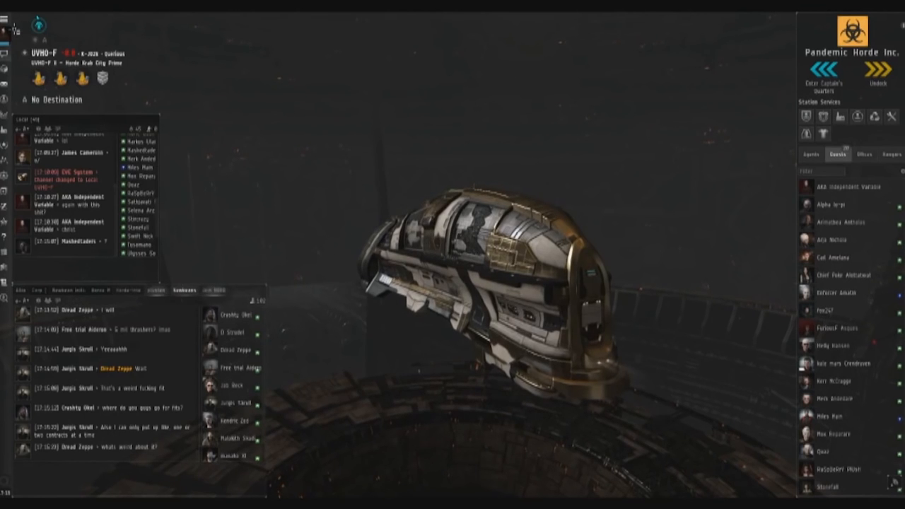
{"action": "left_click", "coordinate": [21, 290]}
Step: Switch chat to another channel, then bring up the station's Clone Bay details
{"action": "left_click", "coordinate": [152, 291]}
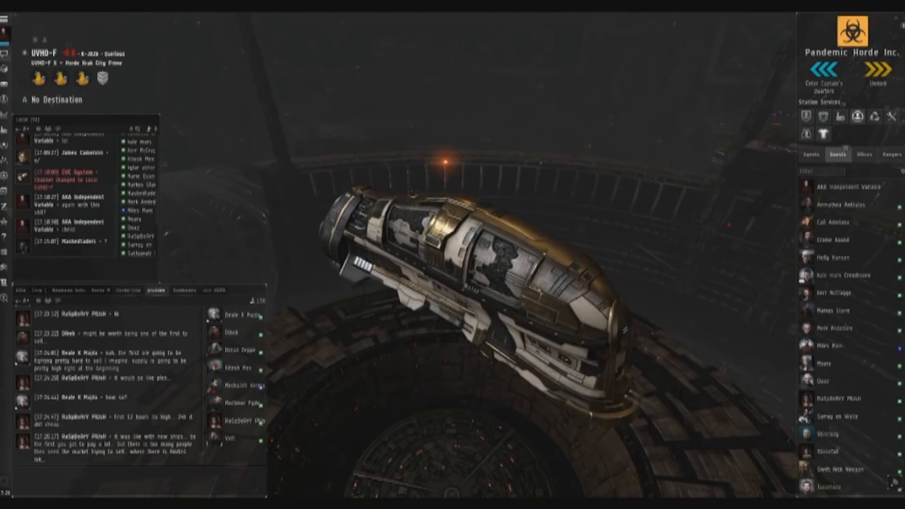
{"action": "left_click", "coordinate": [807, 133]}
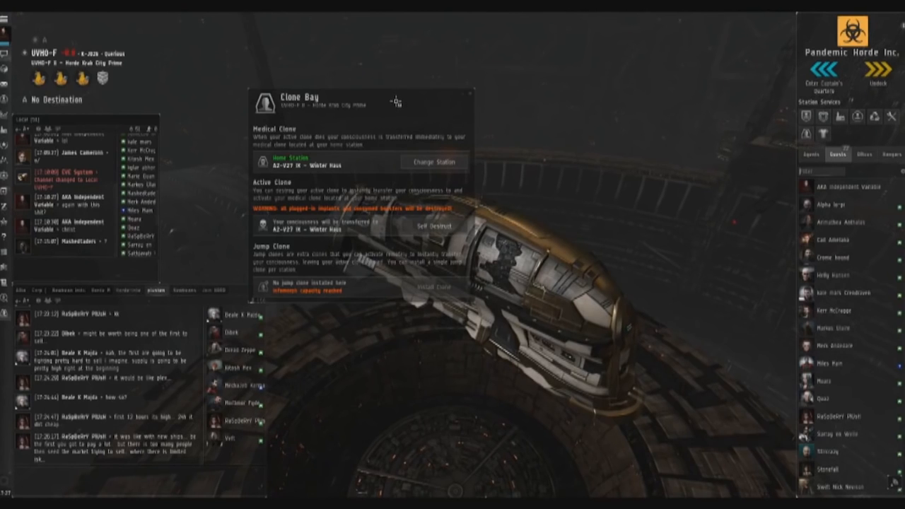
Step: Move the Clone Bay window aside, showing A2-V27 IX Winter Haus as home with no jump clone
{"action": "left_click_drag", "start_coordinate": [395, 101], "coordinate": [559, 95]}
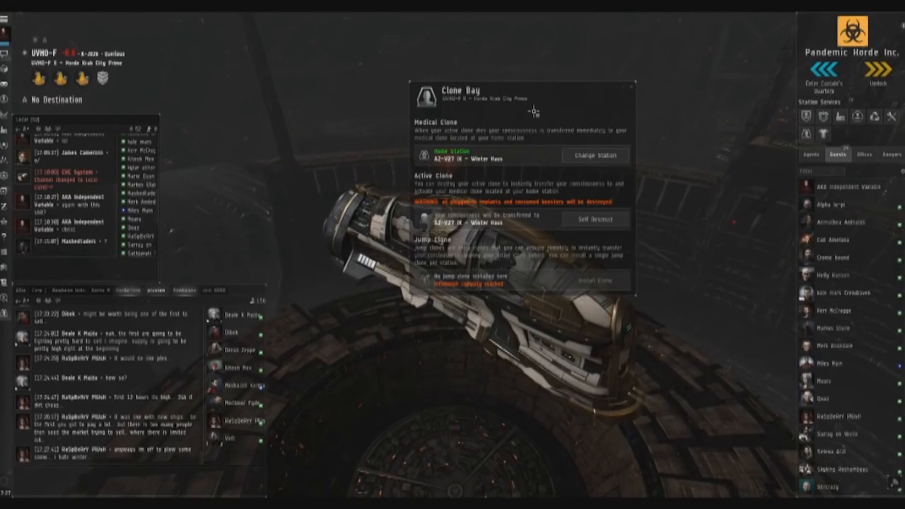
Step: Close the Clone Bay window with Ctrl+W, leaving the docked ship view clear
{"action": "key", "text": "ctrl+w"}
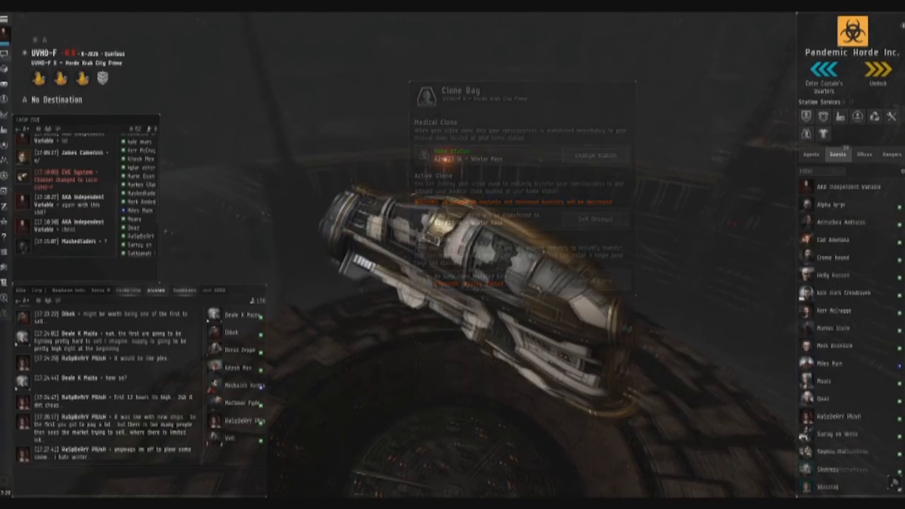